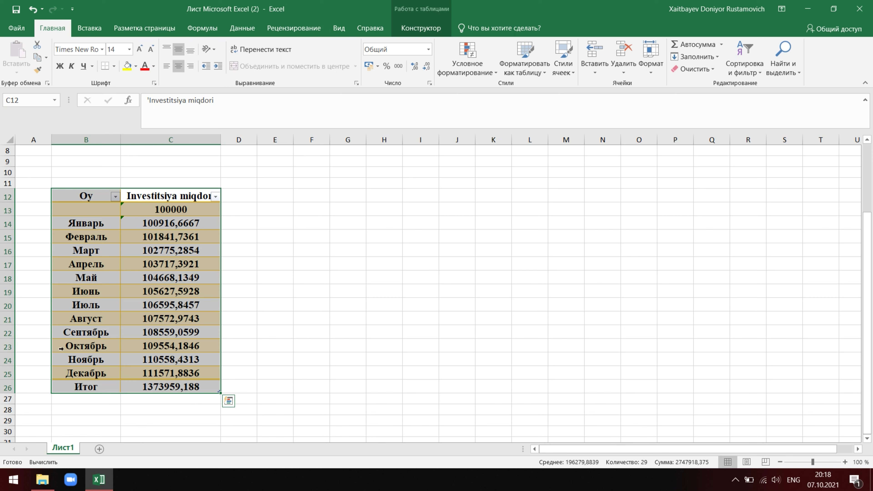
- Insert a scatter chart with smooth lines of the monthly investment amounts
{"action": "left_click", "coordinate": [286, 197]}
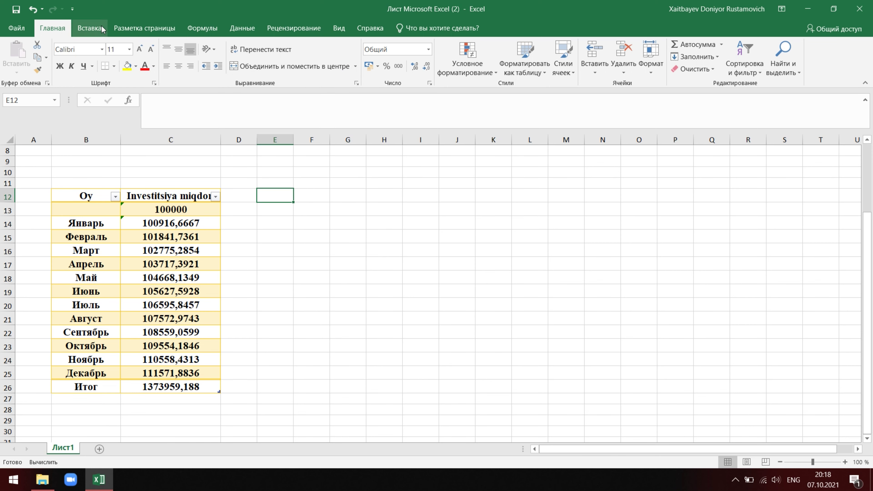
{"action": "left_click", "coordinate": [85, 30]}
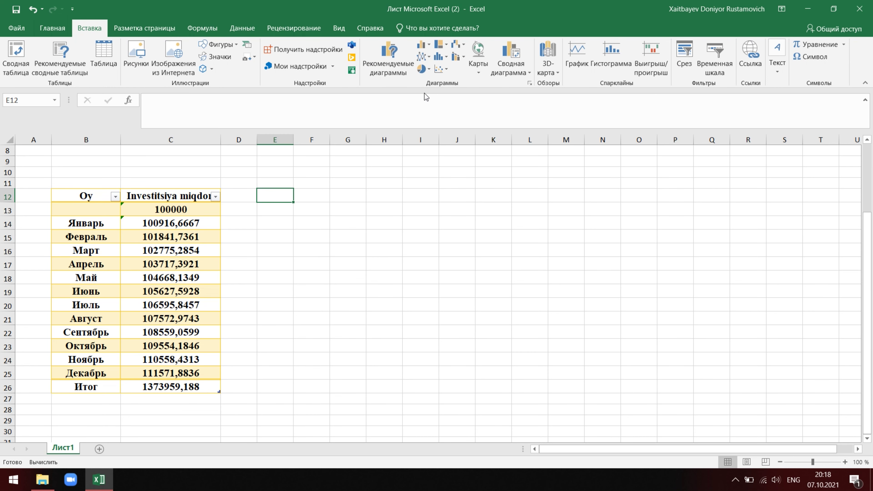
{"action": "left_click", "coordinate": [178, 208]}
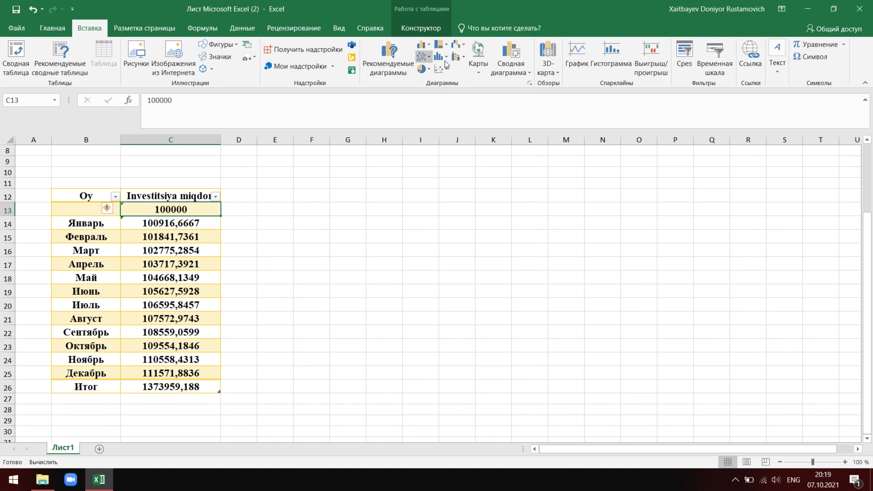
{"action": "left_click", "coordinate": [450, 76]}
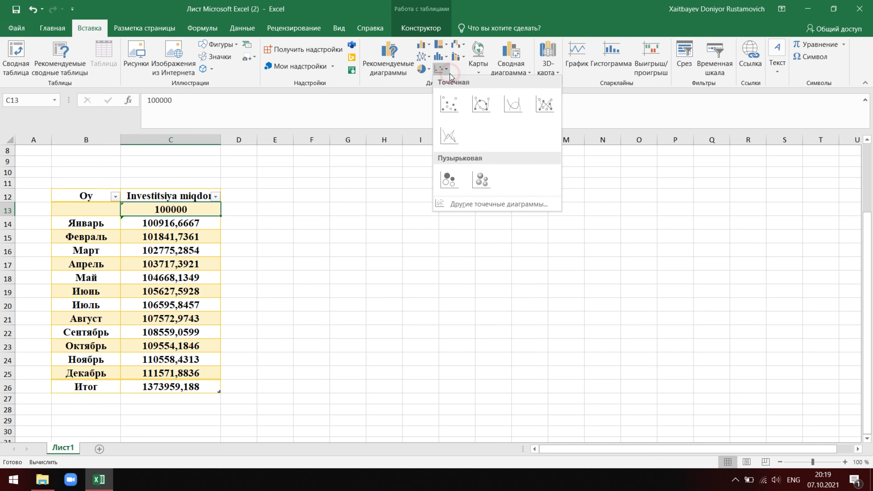
{"action": "left_click", "coordinate": [450, 140]}
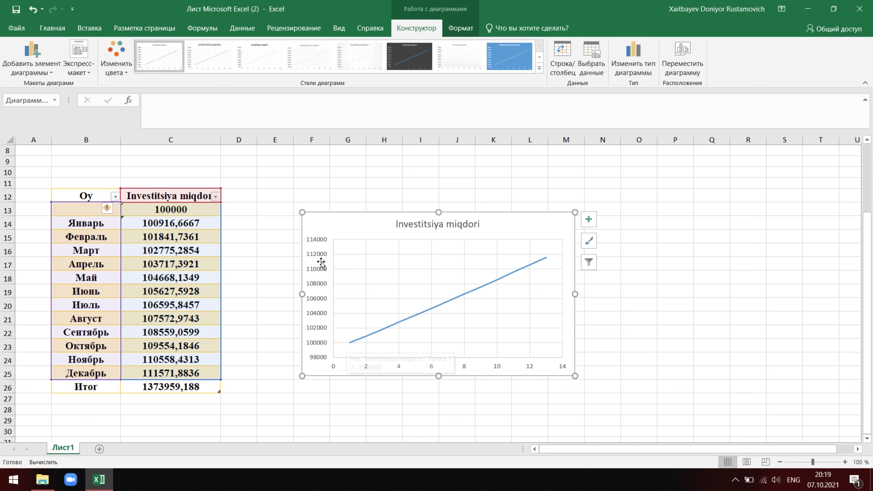
- Check the formula in cell C25, then reselect the chart
{"action": "left_click", "coordinate": [160, 211]}
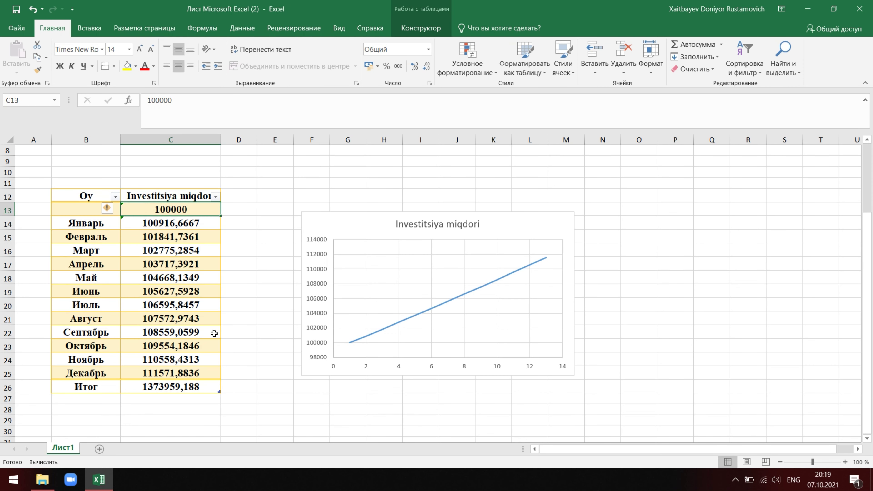
{"action": "left_click", "coordinate": [174, 373]}
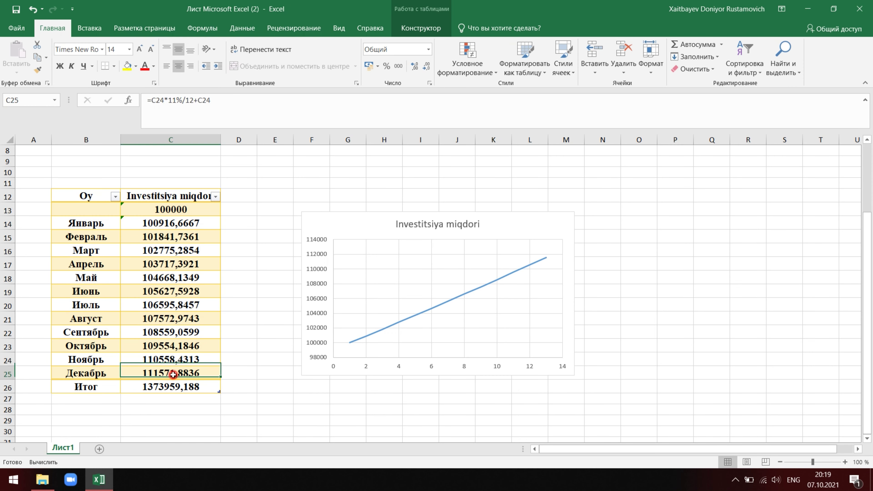
{"action": "left_click", "coordinate": [513, 265]}
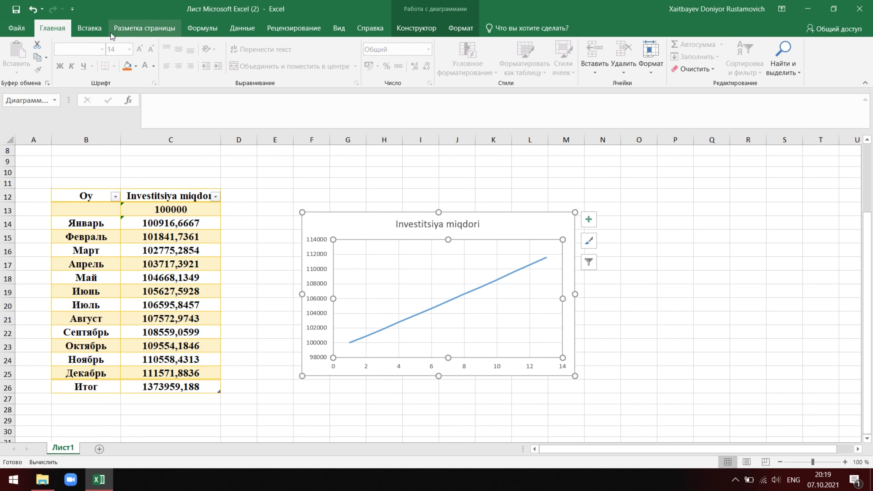
{"action": "left_click", "coordinate": [100, 29]}
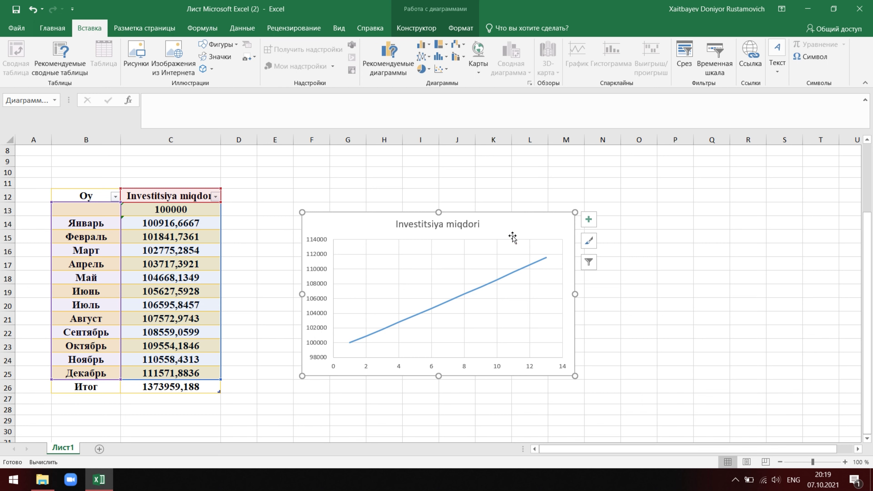
- Delete the scatter chart and insert a 3-D pie chart of the table data
{"action": "key", "text": "Delete"}
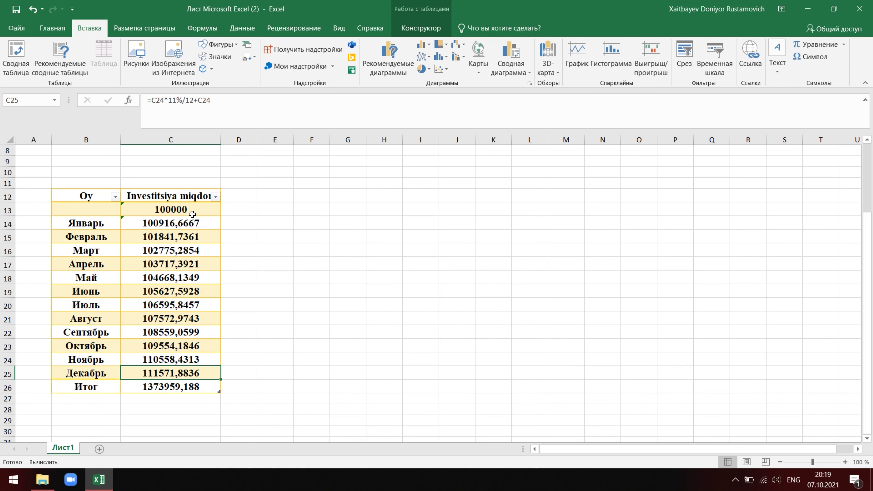
{"action": "left_click", "coordinate": [192, 215]}
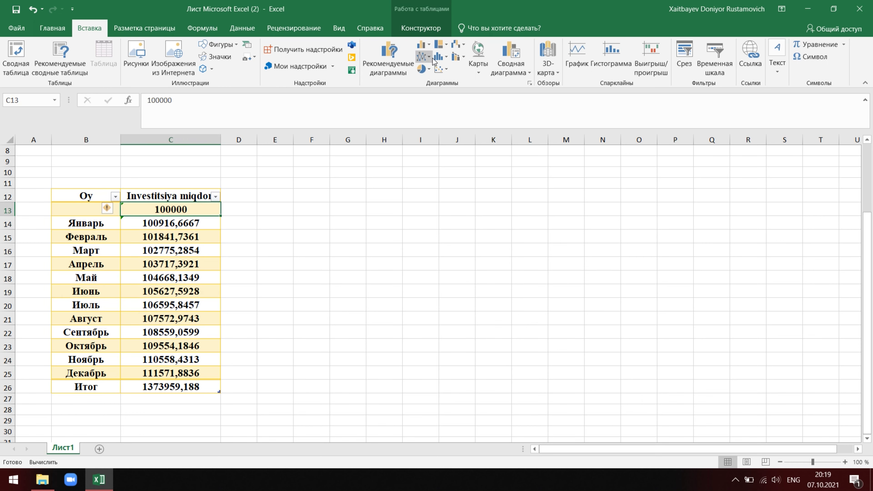
{"action": "left_click", "coordinate": [427, 70]}
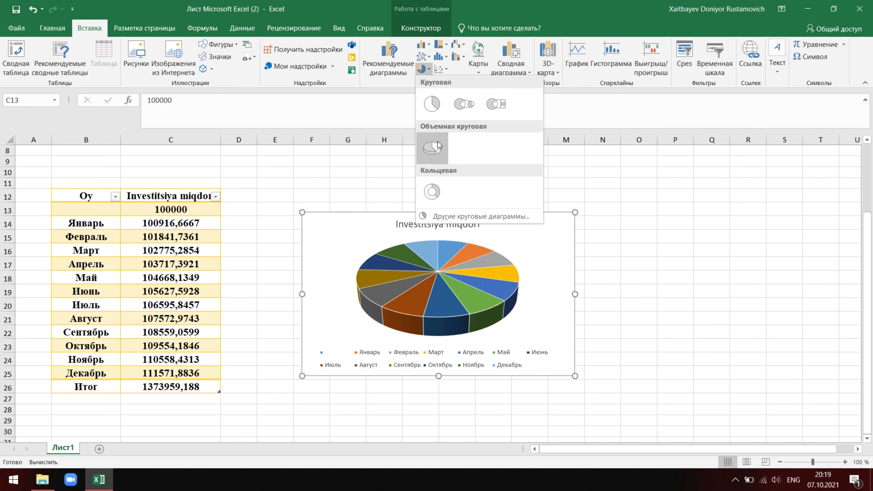
{"action": "left_click", "coordinate": [432, 147]}
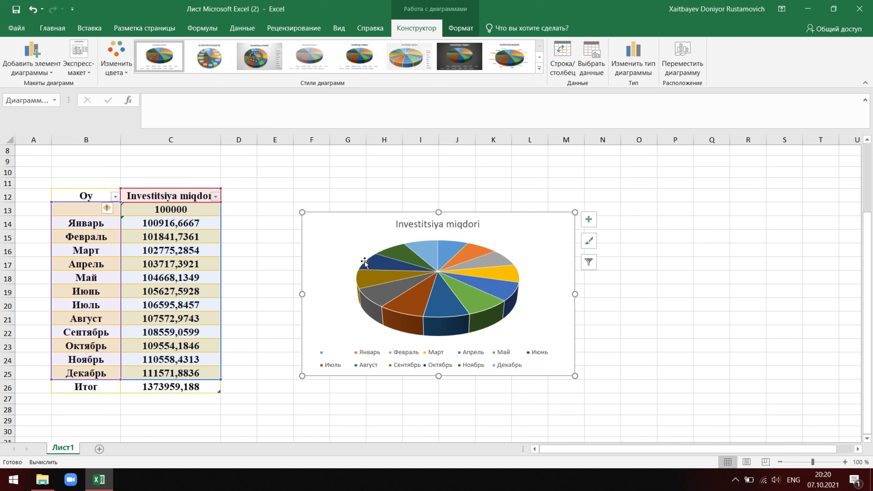
- Apply chart Style 3, then the hatched-background style, to the 3-D pie chart
{"action": "left_click", "coordinate": [411, 229]}
{"action": "left_click", "coordinate": [354, 237]}
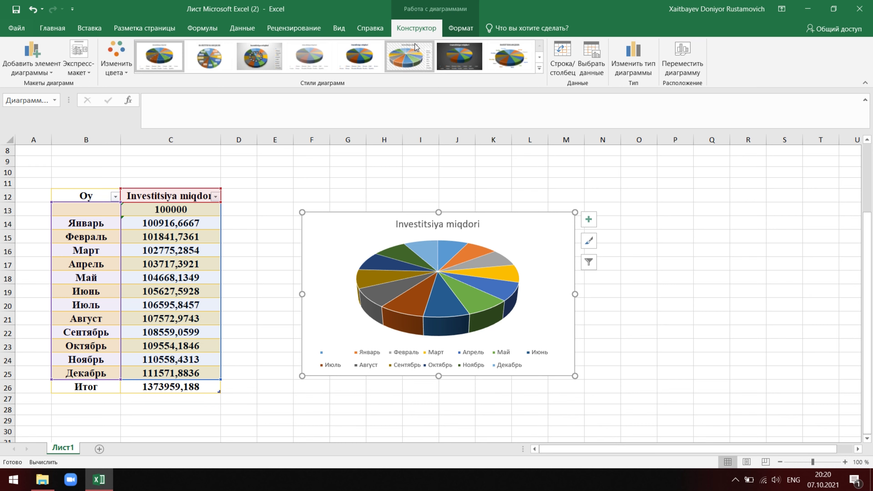
{"action": "left_click", "coordinate": [460, 31]}
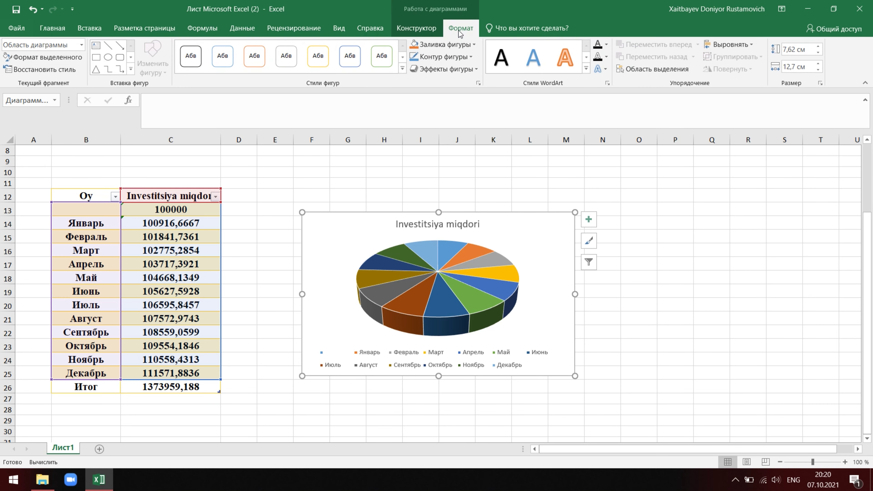
{"action": "left_click", "coordinate": [414, 28]}
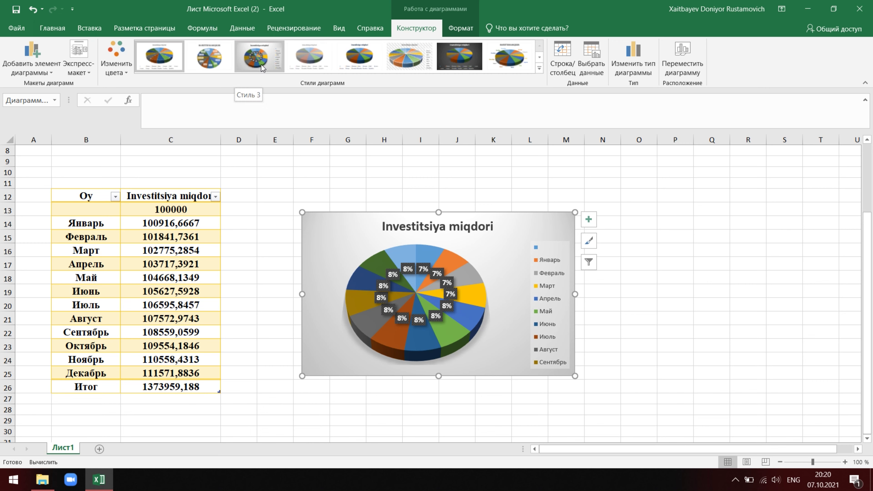
{"action": "left_click", "coordinate": [261, 64]}
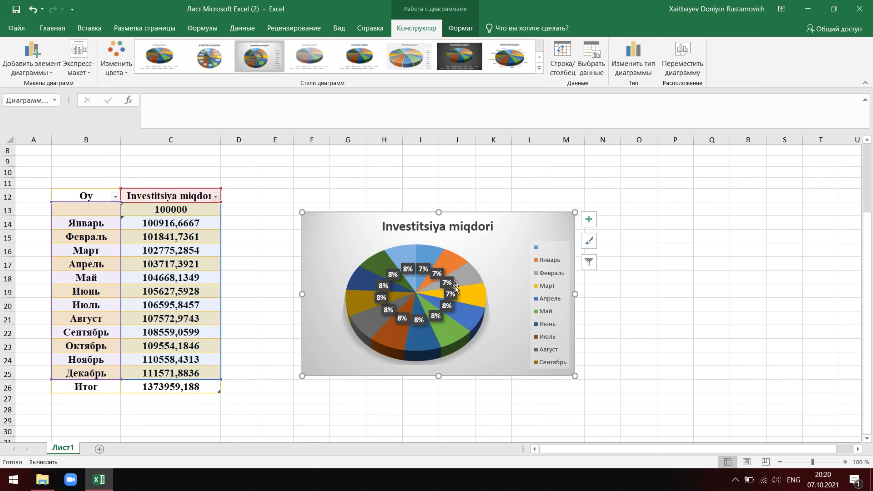
{"action": "left_click", "coordinate": [407, 58]}
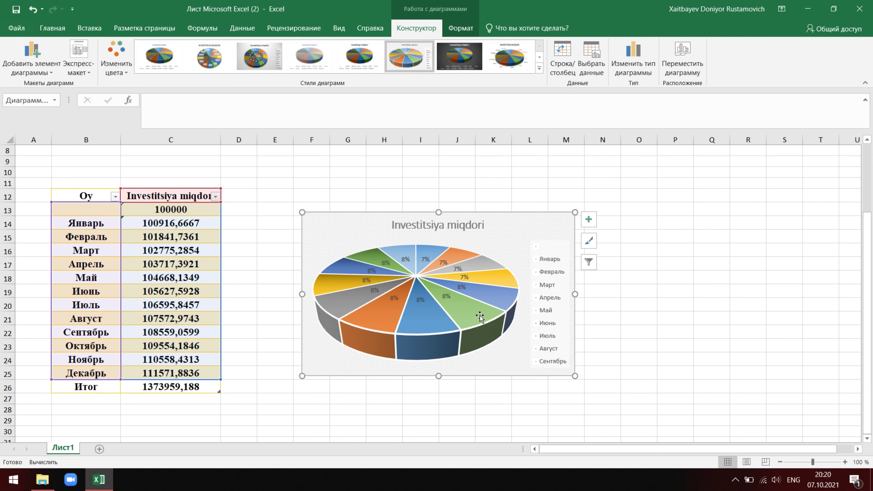
- Give the pie chart a blue-outlined shape style
{"action": "left_click", "coordinate": [460, 30]}
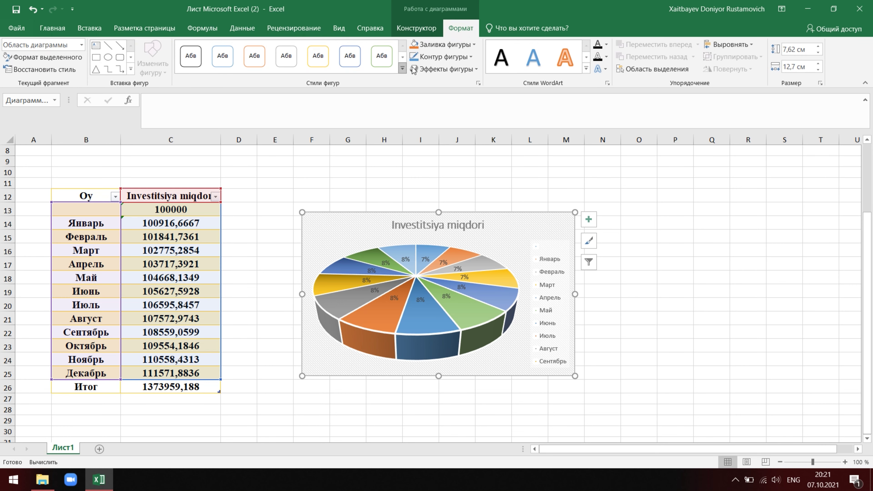
{"action": "left_click", "coordinate": [457, 44]}
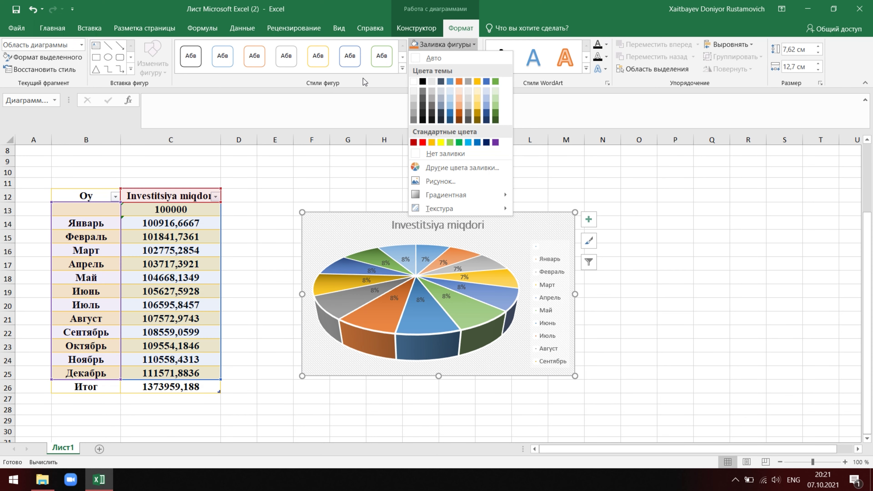
{"action": "left_click", "coordinate": [351, 65]}
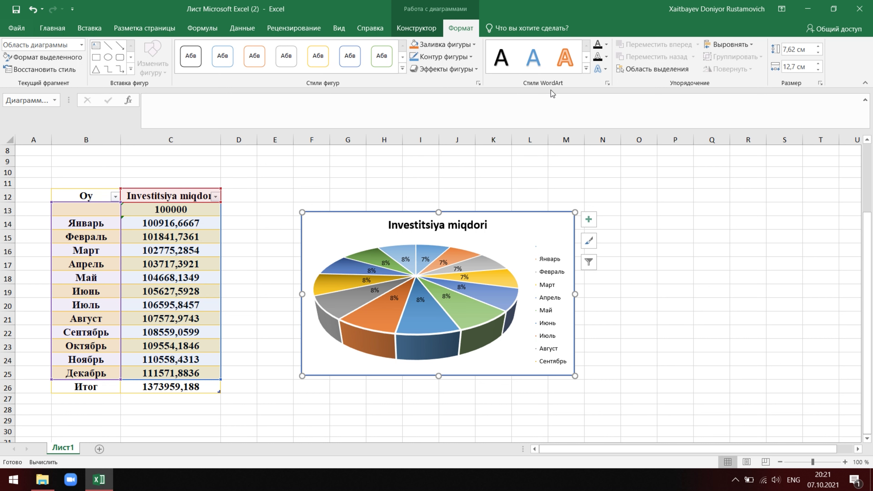
- Try several WordArt styles, settling on plain black for the title, labels and legend
{"action": "left_click", "coordinate": [533, 56]}
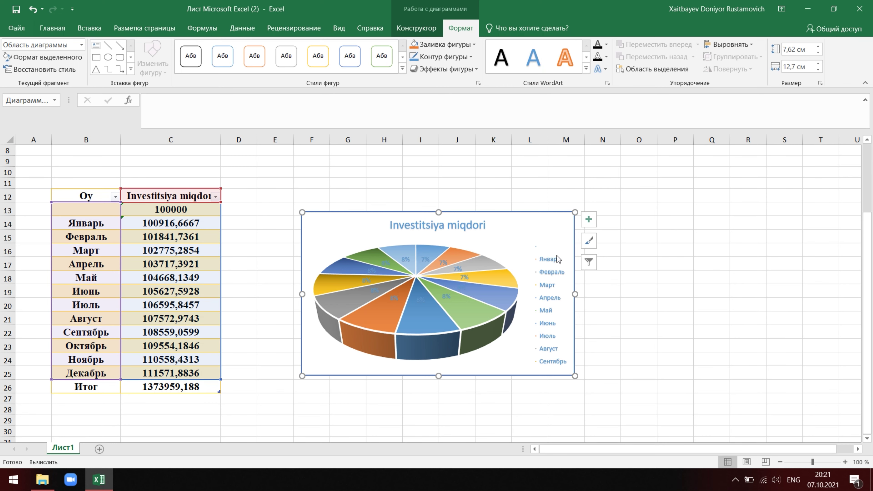
{"action": "left_click", "coordinate": [565, 56]}
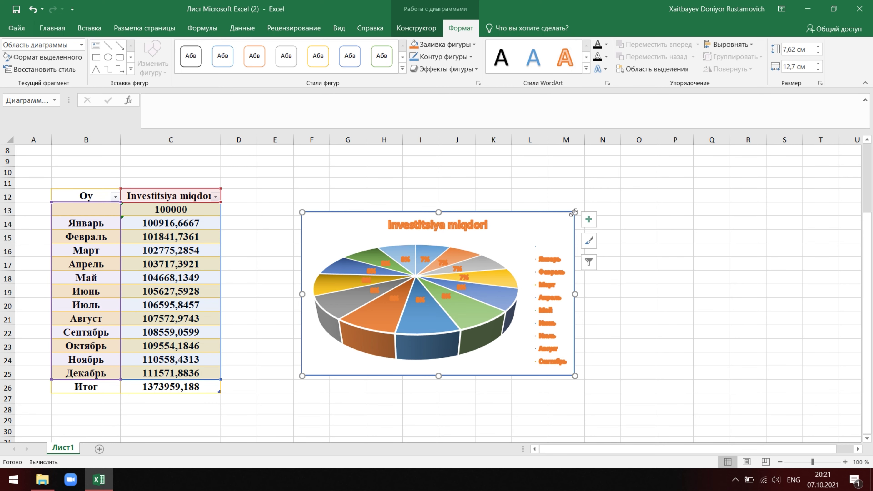
{"action": "left_click", "coordinate": [586, 57]}
{"action": "left_click", "coordinate": [501, 57]}
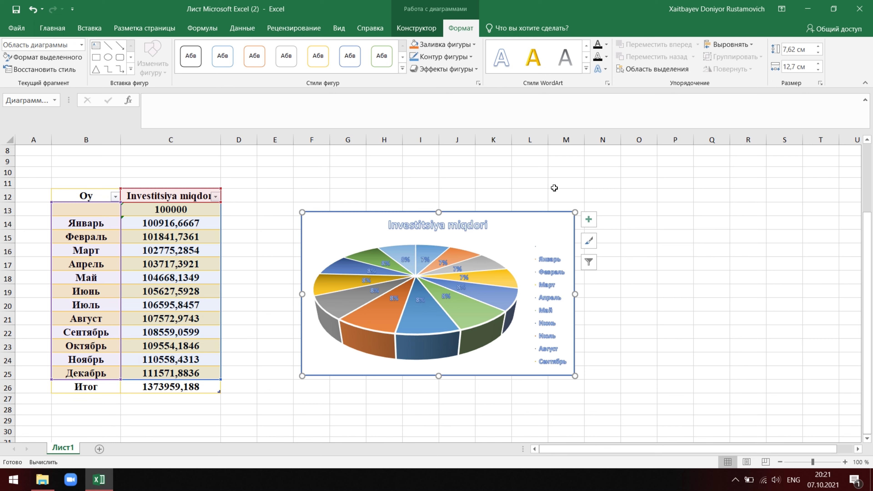
{"action": "left_click", "coordinate": [533, 57]}
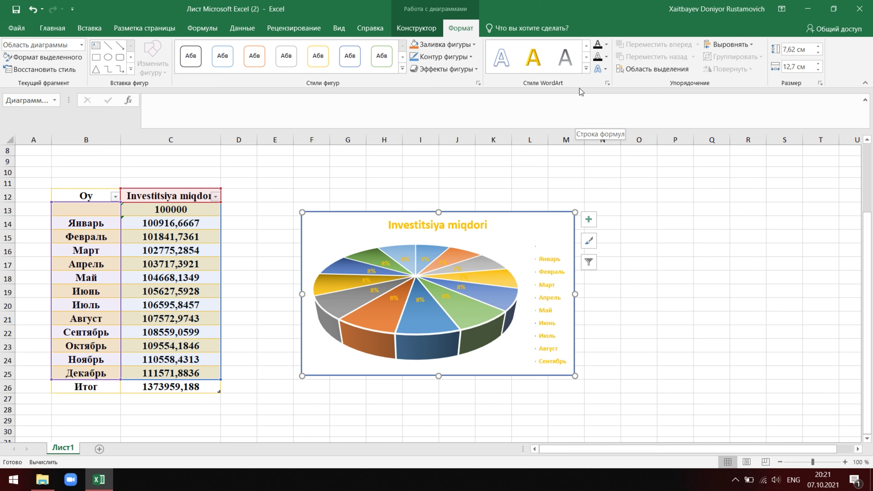
{"action": "left_click", "coordinate": [586, 45]}
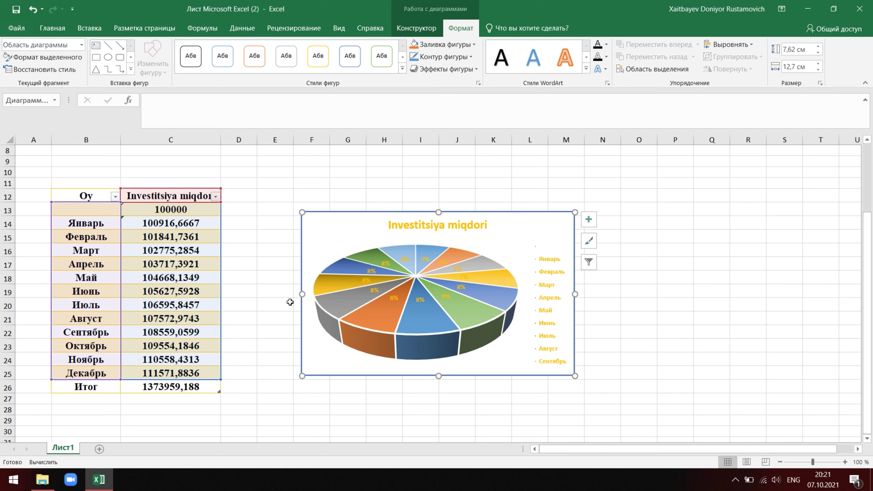
{"action": "left_click", "coordinate": [501, 62]}
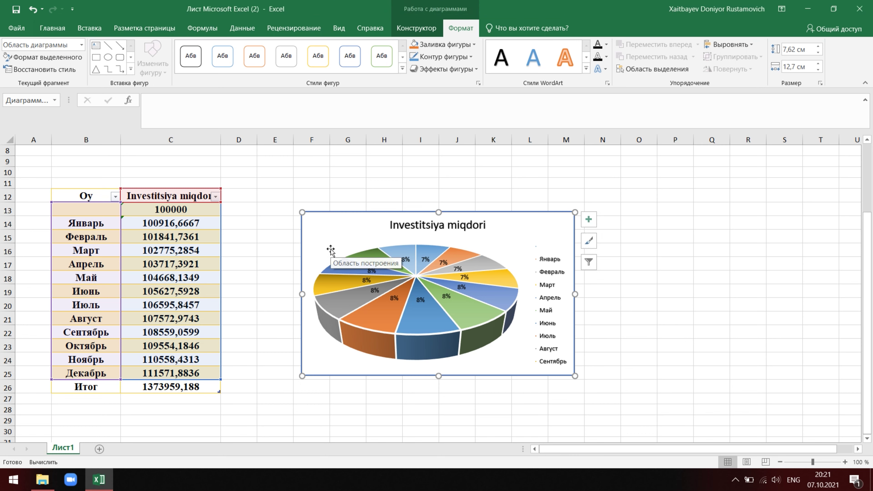
{"action": "key", "text": "Escape"}
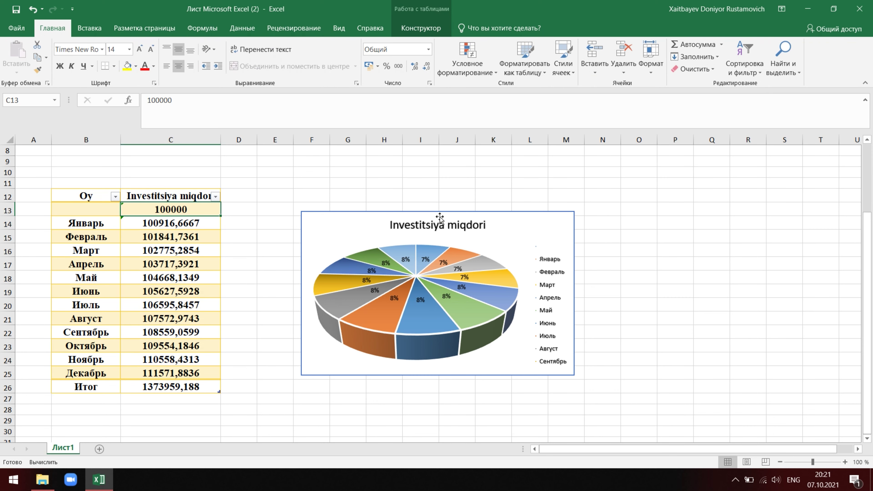
- Delete the pie chart from the sheet
{"action": "left_click", "coordinate": [283, 191]}
{"action": "left_click", "coordinate": [359, 214]}
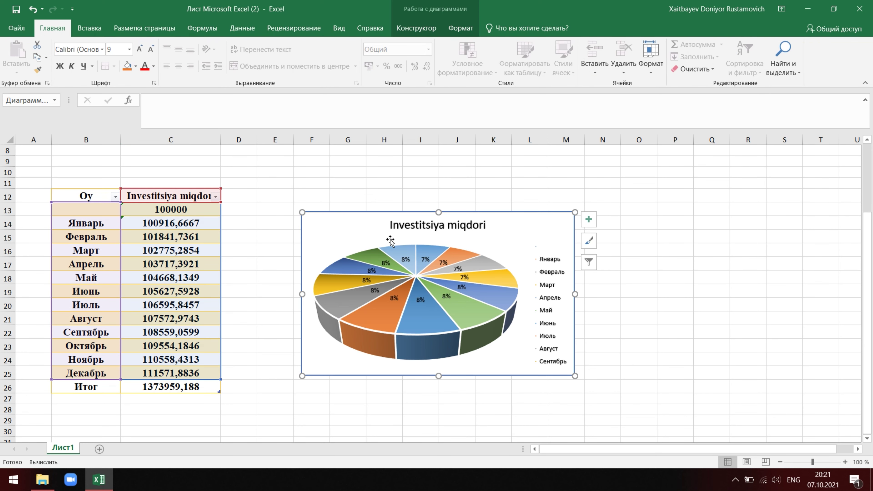
{"action": "key", "text": "Delete"}
{"action": "left_click", "coordinate": [335, 236]}
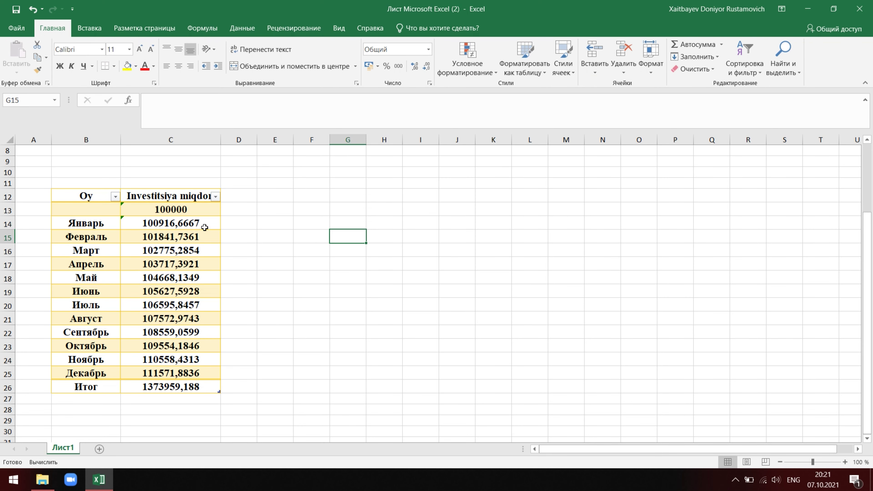
- Copy B12:C27 and paste it as values at F12, widening column G
{"action": "left_click_drag", "start_coordinate": [88, 196], "coordinate": [209, 399]}
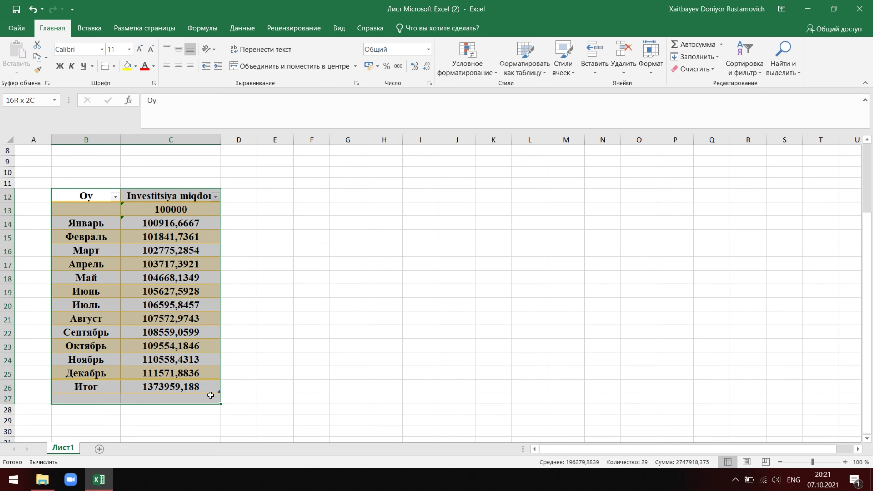
{"action": "key", "text": "ctrl+c"}
{"action": "right_click", "coordinate": [320, 194]}
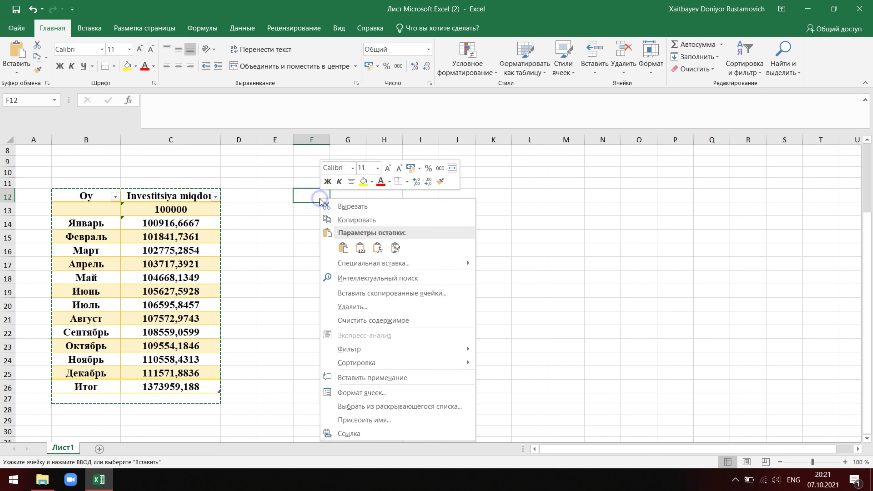
{"action": "left_click", "coordinate": [366, 247]}
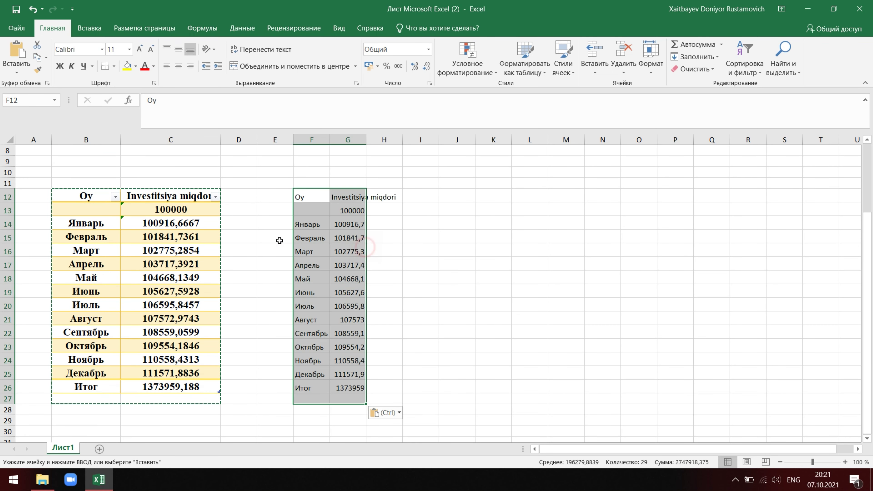
{"action": "double_click", "coordinate": [366, 139]}
- Delete the original B12:C27 cells shifting left, then rearrange the value columns
{"action": "left_click_drag", "start_coordinate": [86, 196], "coordinate": [202, 401]}
{"action": "key", "text": "ctrl+minus"}
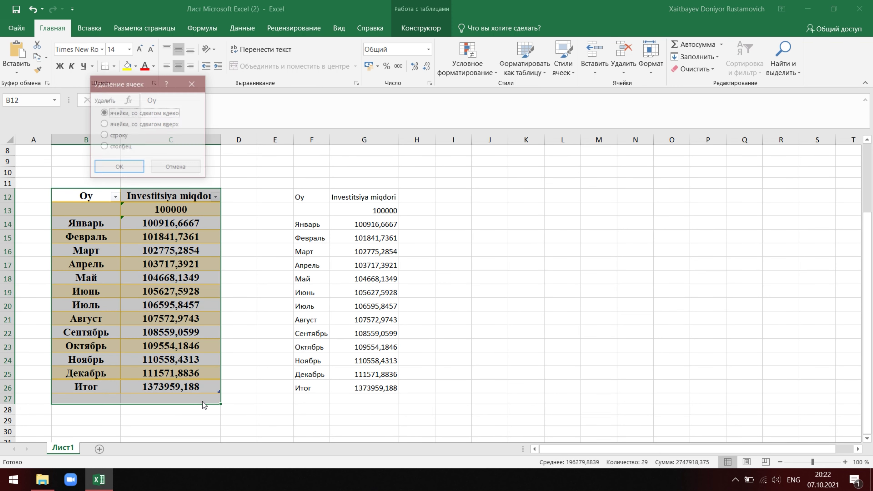
{"action": "key", "text": "Return"}
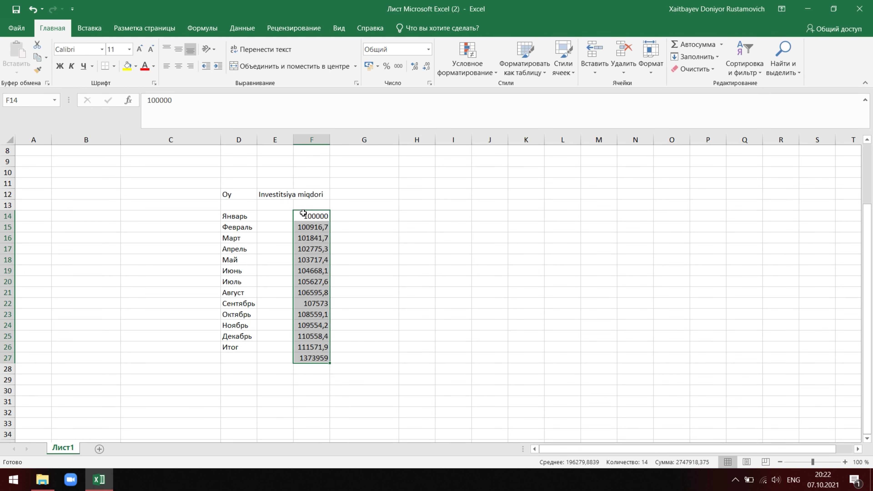
{"action": "left_click_drag", "start_coordinate": [305, 213], "coordinate": [305, 201]}
{"action": "left_click_drag", "start_coordinate": [526, 260], "coordinate": [563, 260]}
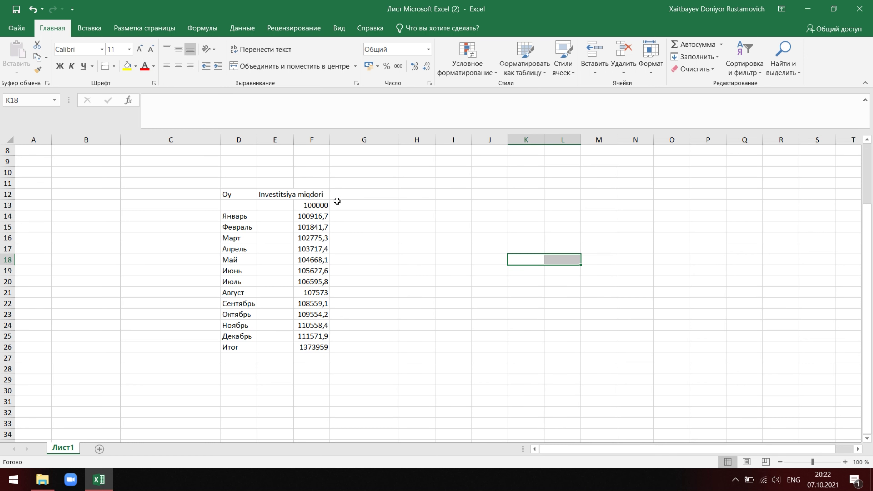
{"action": "left_click", "coordinate": [229, 208]}
{"action": "key", "text": "ctrl+d"}
{"action": "key", "text": "ctrl+z"}
{"action": "key", "text": "ctrl+z"}
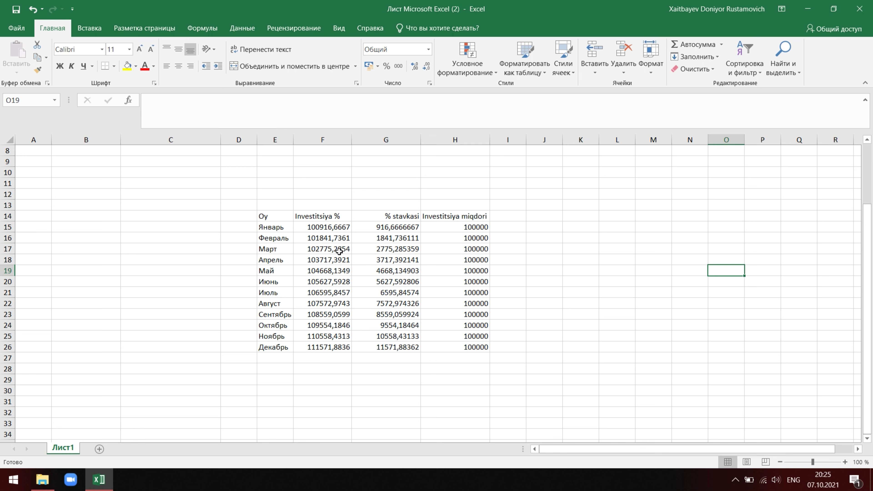
- Check the status-bar sums of each month-table column, then select the whole table
{"action": "left_click_drag", "start_coordinate": [382, 226], "coordinate": [399, 347]}
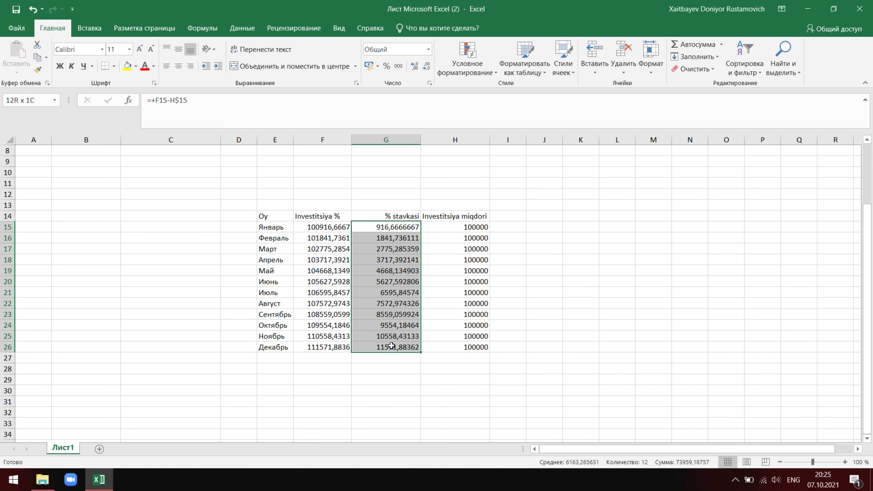
{"action": "left_click_drag", "start_coordinate": [462, 228], "coordinate": [476, 347]}
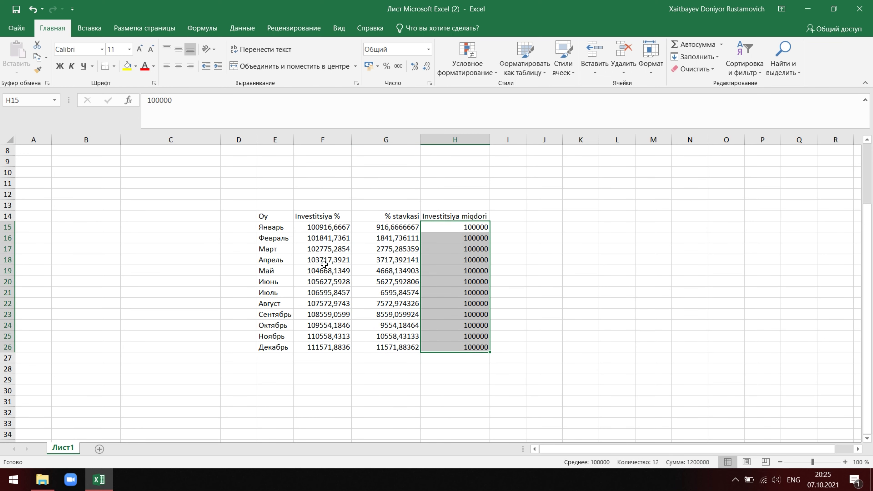
{"action": "left_click_drag", "start_coordinate": [314, 224], "coordinate": [319, 345]}
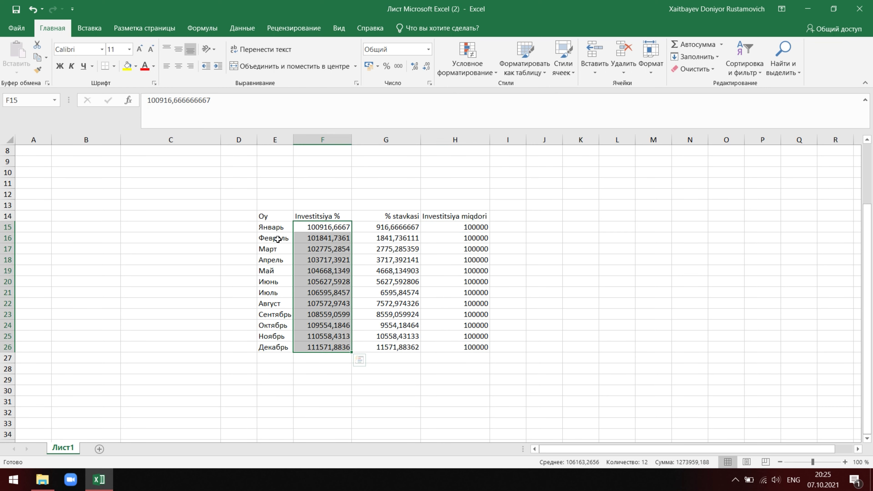
{"action": "left_click_drag", "start_coordinate": [269, 226], "coordinate": [271, 350]}
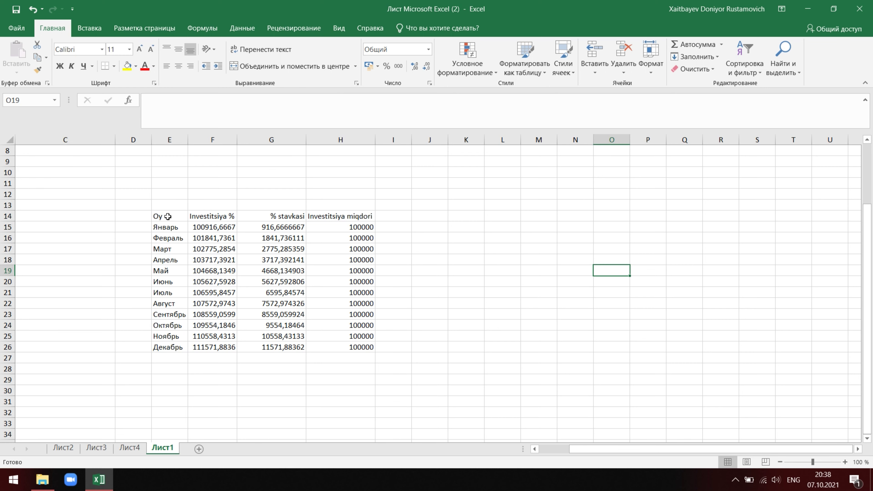
{"action": "left_click_drag", "start_coordinate": [167, 216], "coordinate": [354, 348]}
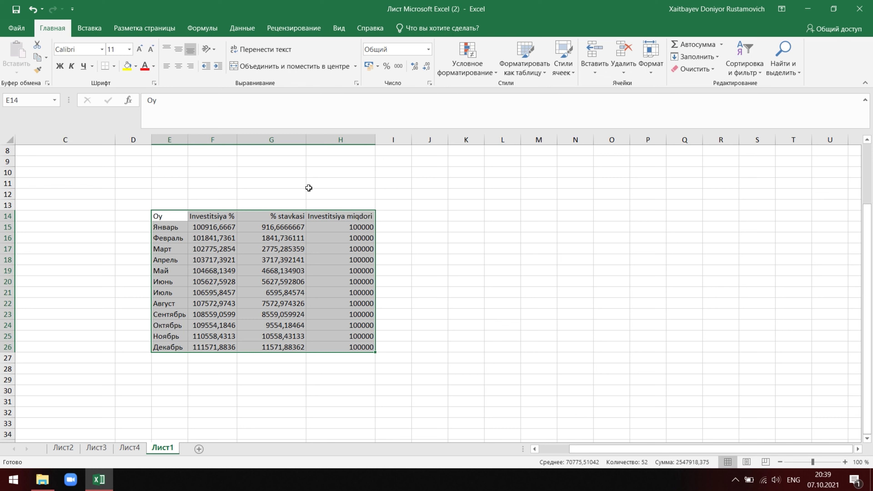
- Bring up the Insert ribbon options for the selected E14:H26 table
{"action": "left_click", "coordinate": [95, 29]}
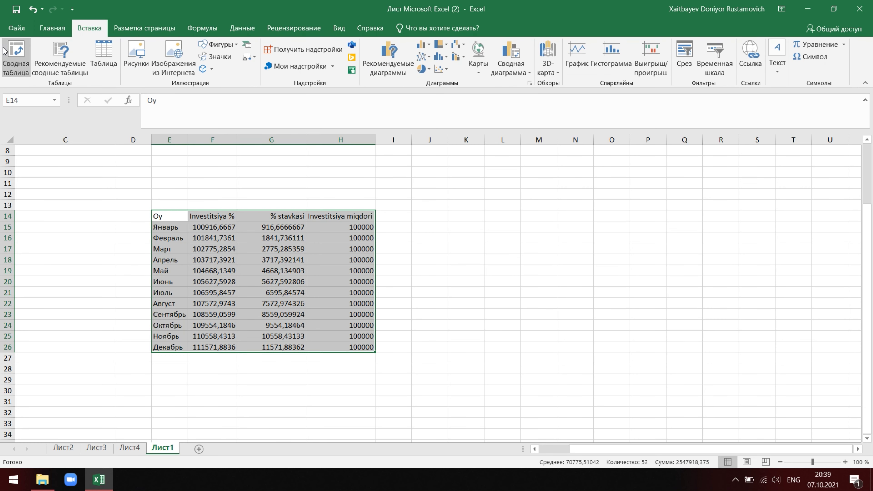
- Create a PivotTable from Лист1!$E$14:$H$26 on a new worksheet
{"action": "left_click", "coordinate": [15, 55]}
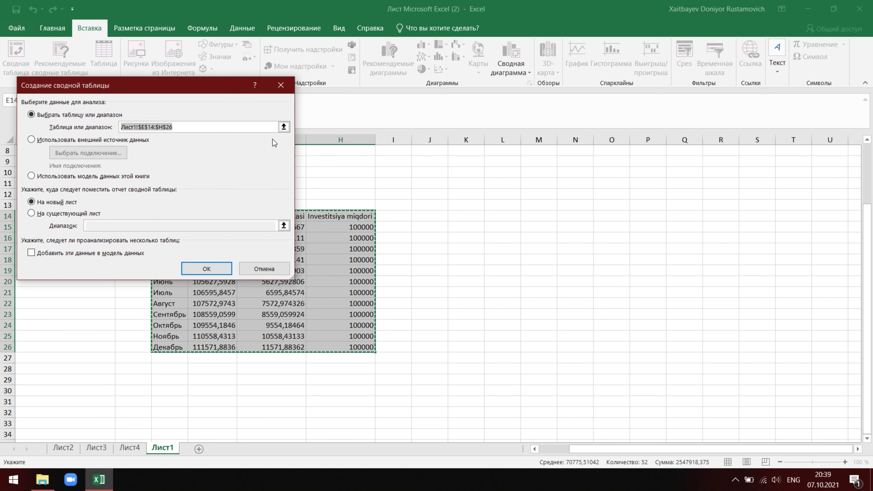
{"action": "left_click_drag", "start_coordinate": [163, 90], "coordinate": [148, 29]}
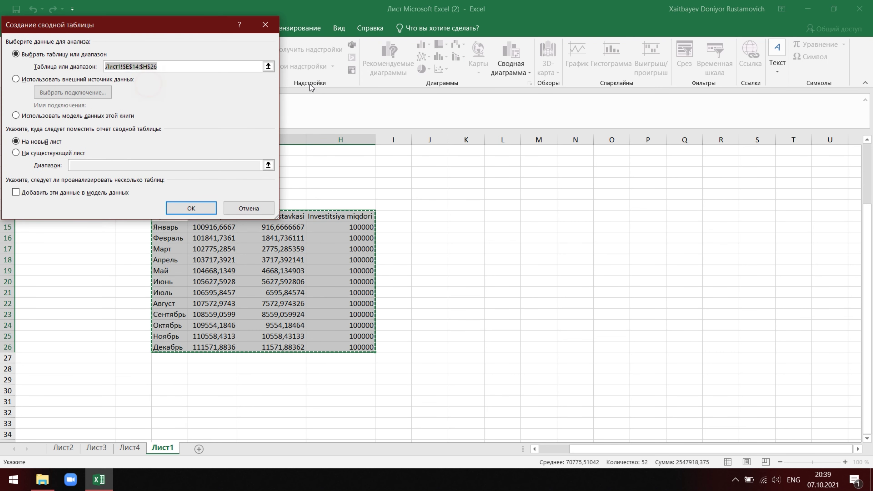
{"action": "left_click", "coordinate": [271, 69]}
{"action": "left_click_drag", "start_coordinate": [172, 215], "coordinate": [352, 347]}
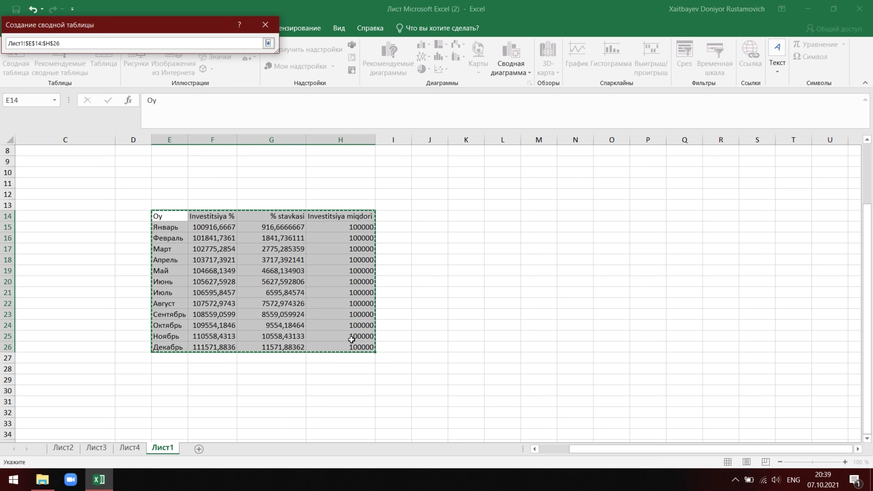
{"action": "key", "text": "Return"}
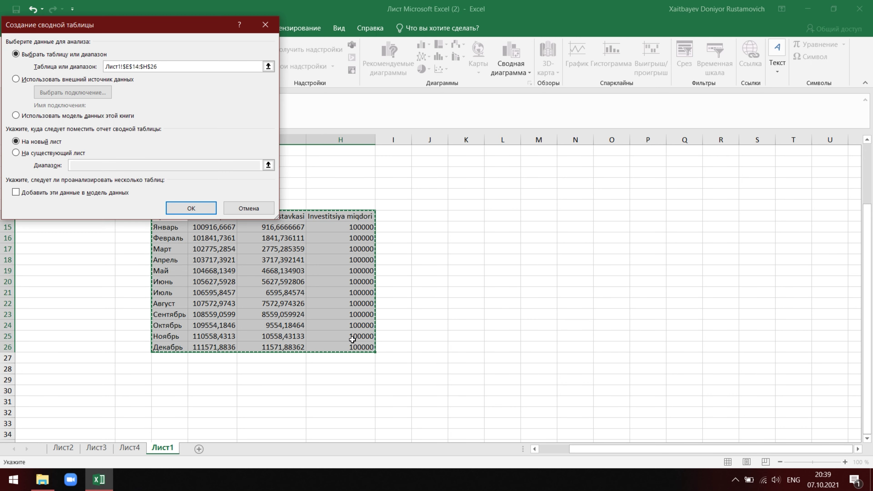
{"action": "left_click", "coordinate": [192, 208]}
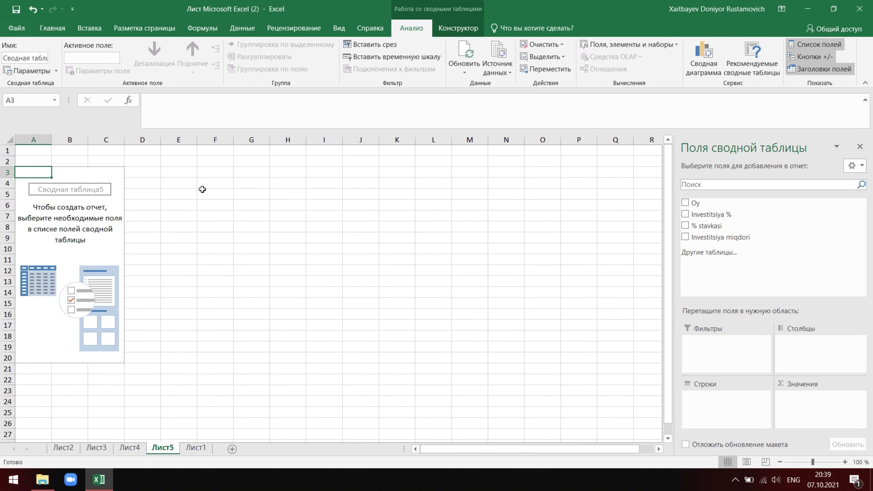
- Put Oy in Filters and sum Investitsiya %, % stavkasi and Investitsiya miqdori as values
{"action": "left_click_drag", "start_coordinate": [695, 203], "coordinate": [734, 365]}
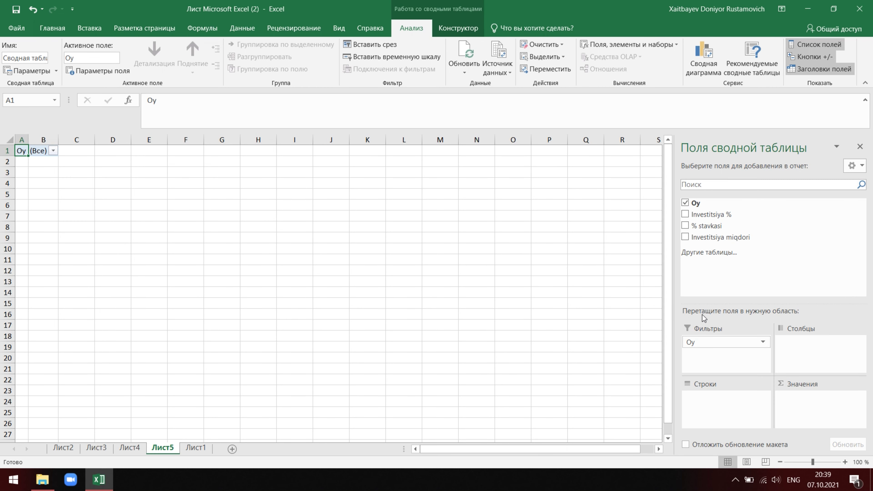
{"action": "left_click_drag", "start_coordinate": [710, 216], "coordinate": [801, 406]}
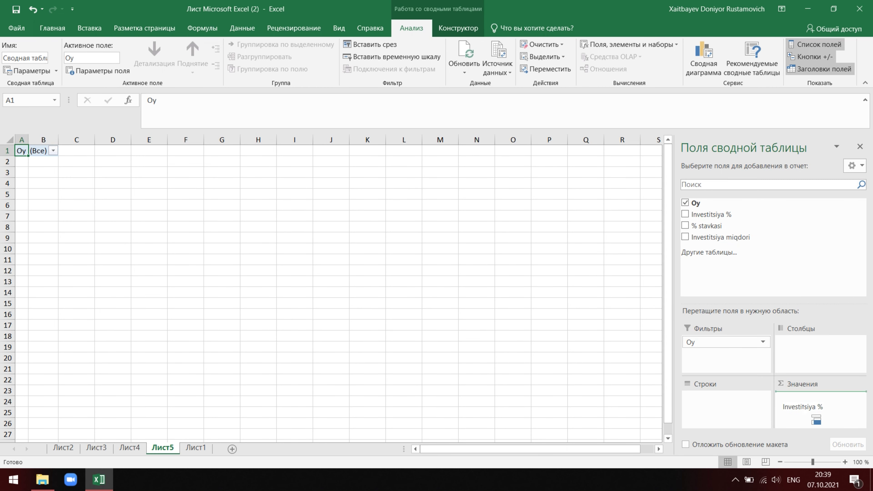
{"action": "left_click_drag", "start_coordinate": [697, 227], "coordinate": [811, 411]}
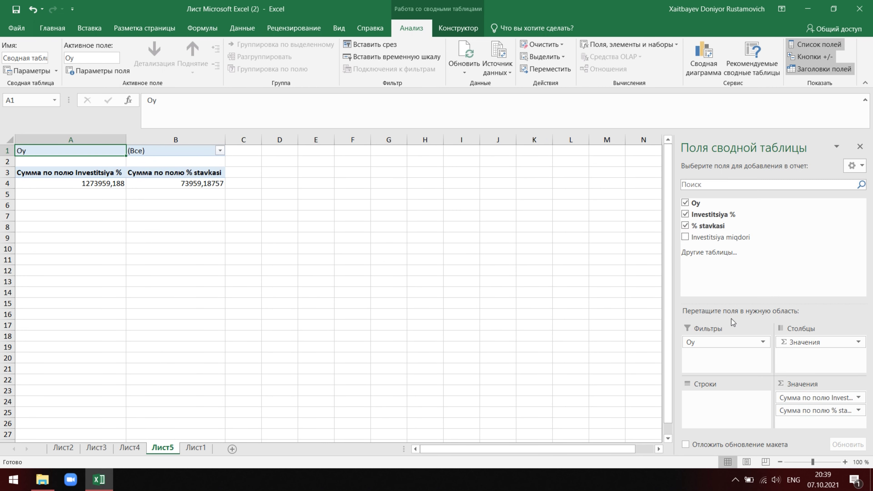
{"action": "left_click_drag", "start_coordinate": [695, 238], "coordinate": [814, 428]}
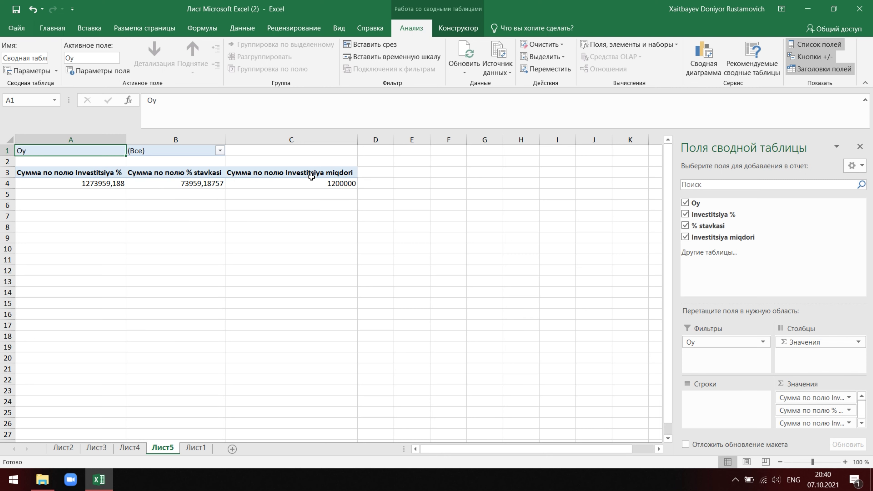
{"action": "left_click", "coordinate": [333, 181]}
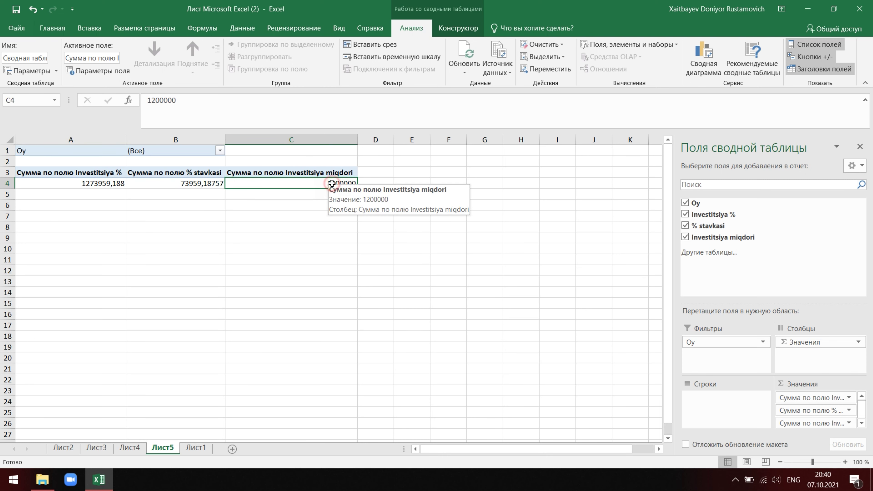
{"action": "left_click", "coordinate": [85, 179], "text": "shift"}
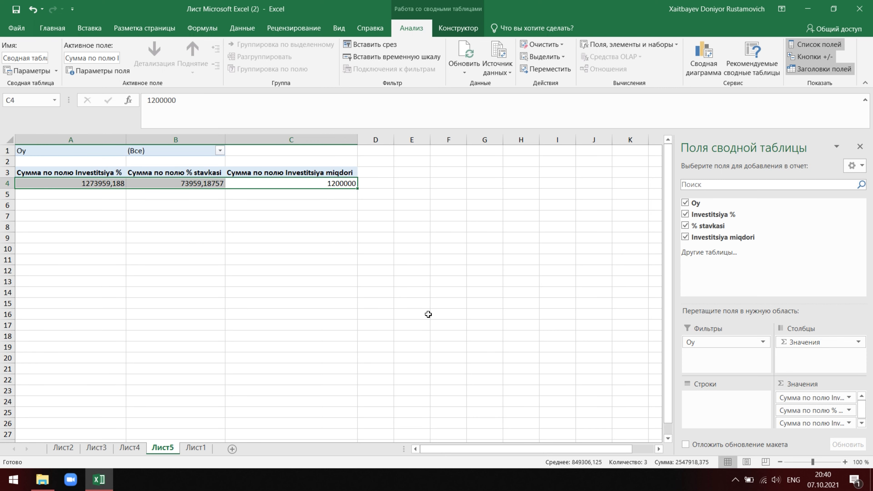
{"action": "left_click", "coordinate": [182, 184], "text": "shift"}
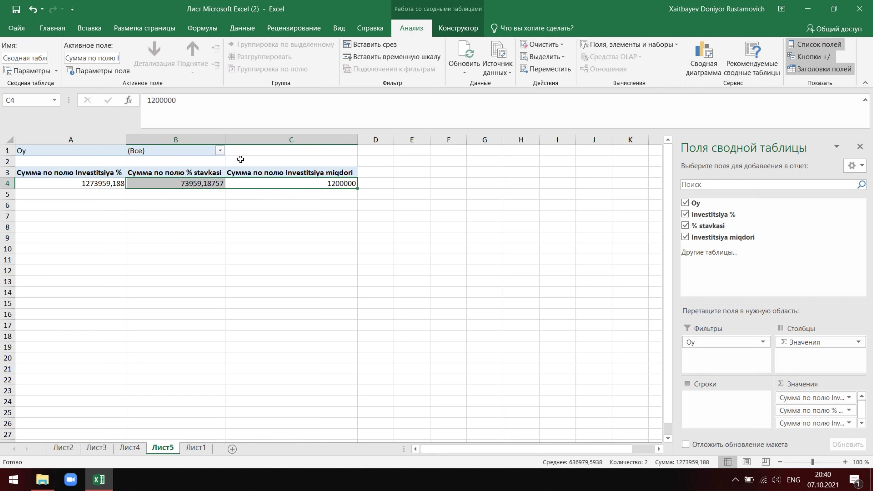
- Filter the pivot's Oy field to Январь, Март and Апрель
{"action": "left_click", "coordinate": [220, 152]}
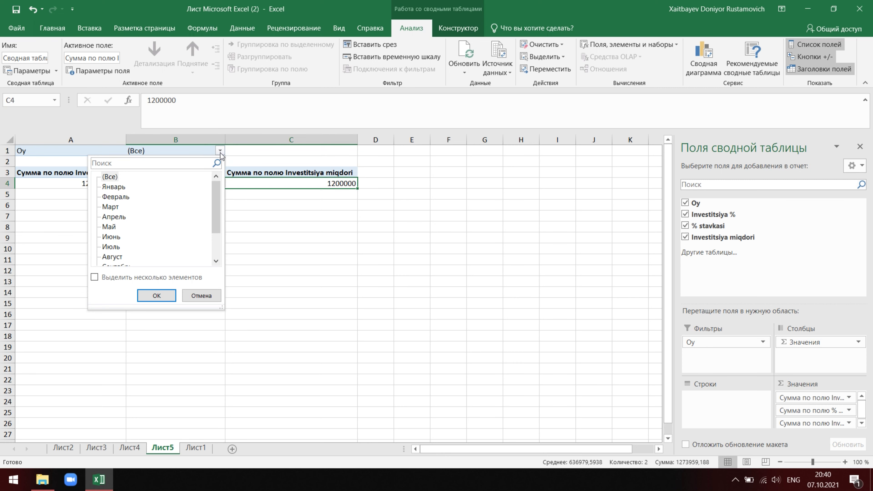
{"action": "left_click", "coordinate": [95, 277]}
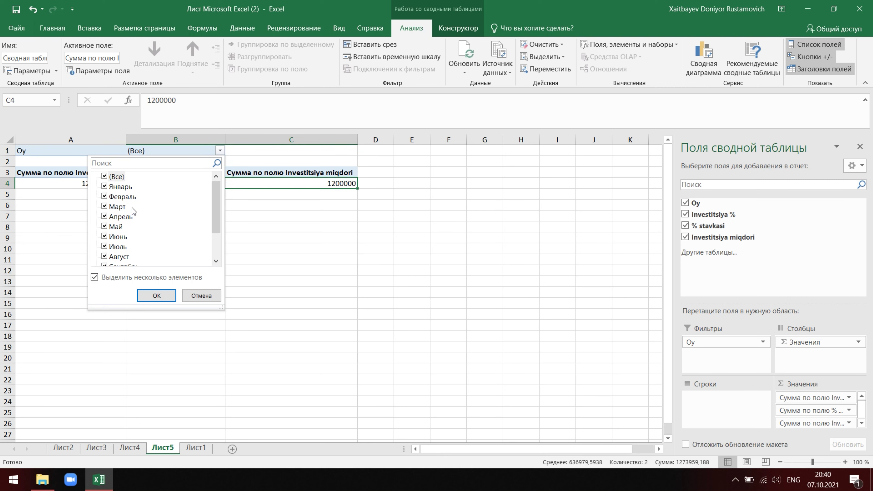
{"action": "left_click", "coordinate": [113, 177]}
{"action": "left_click", "coordinate": [105, 177]}
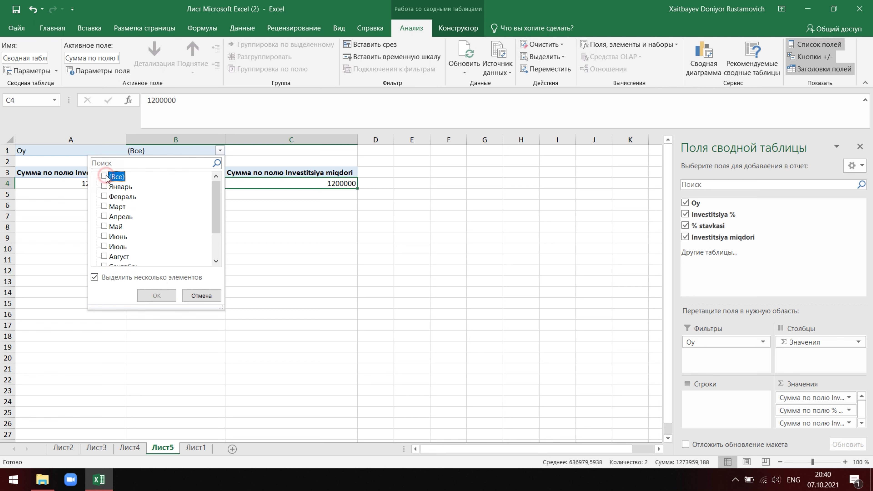
{"action": "left_click", "coordinate": [105, 187]}
{"action": "left_click", "coordinate": [105, 206]}
{"action": "left_click", "coordinate": [105, 216]}
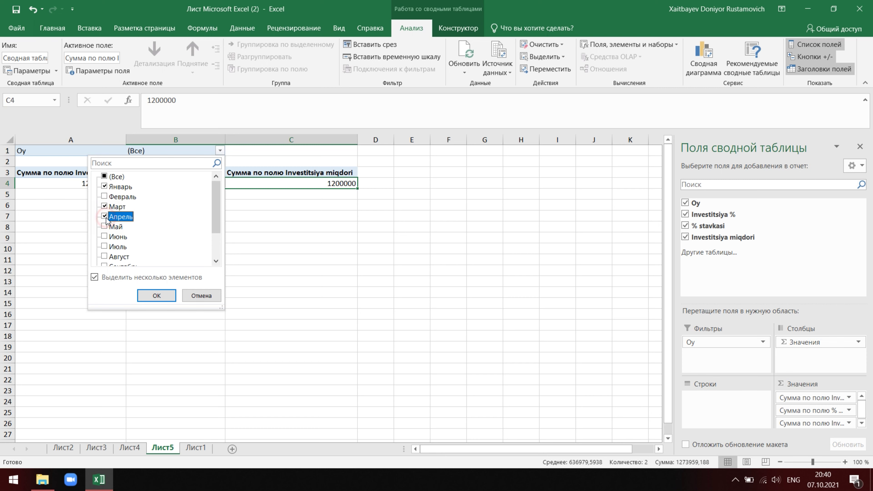
{"action": "left_click", "coordinate": [150, 297]}
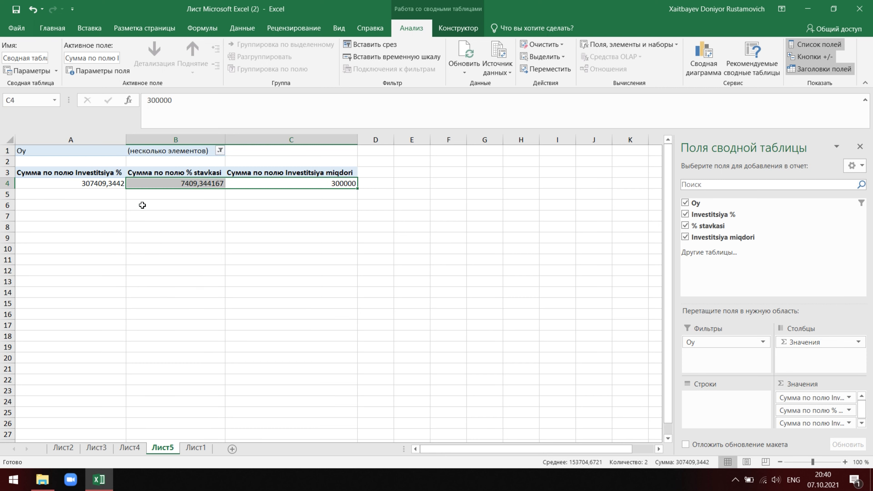
- Check the filtered totals, then move Investitsiya % from Values into Rows
{"action": "left_click", "coordinate": [93, 182]}
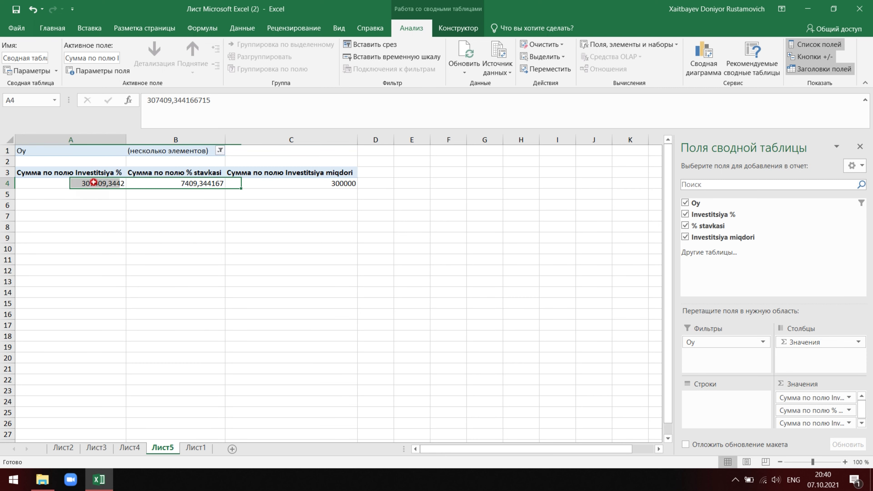
{"action": "left_click", "coordinate": [186, 183]}
{"action": "left_click", "coordinate": [298, 184]}
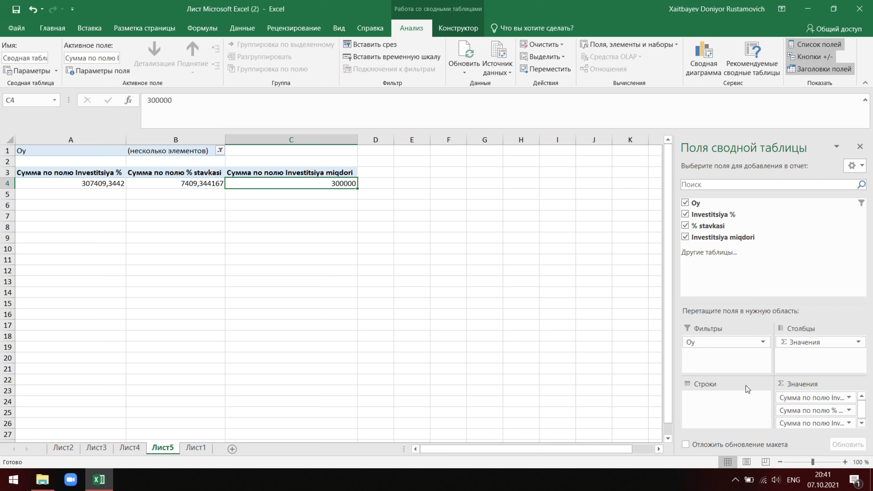
{"action": "left_click_drag", "start_coordinate": [791, 398], "coordinate": [724, 416]}
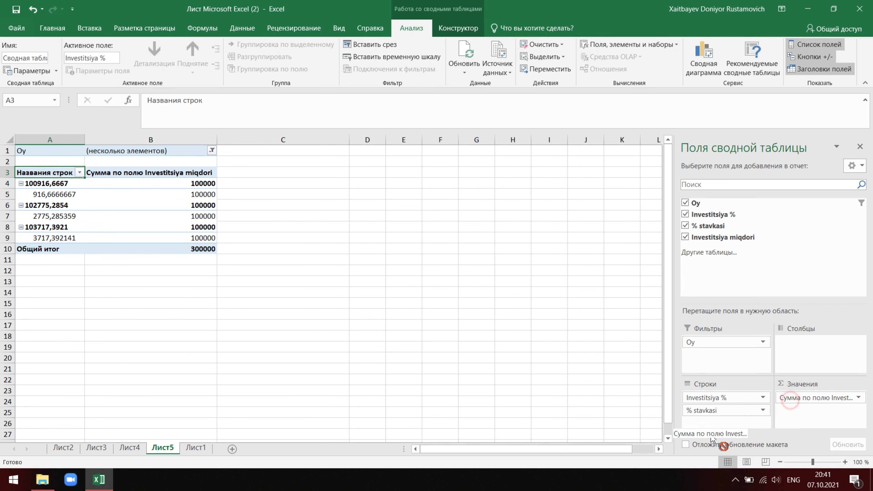
- Move the value fields into Rows, filter to Январь only, and check the Investitsiya % and % stavkasi rows
{"action": "left_click_drag", "start_coordinate": [818, 398], "coordinate": [738, 420]}
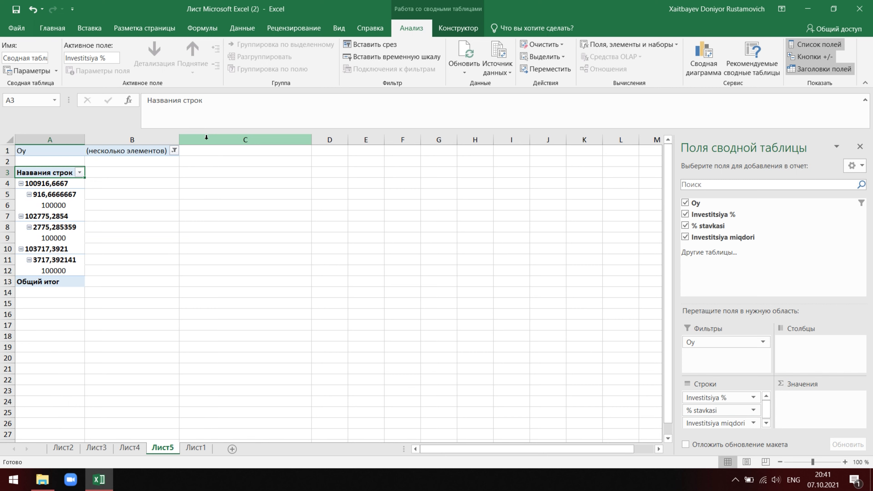
{"action": "left_click", "coordinate": [175, 150]}
{"action": "left_click", "coordinate": [69, 176]}
{"action": "left_click", "coordinate": [68, 176]}
{"action": "left_click", "coordinate": [74, 187]}
{"action": "left_click", "coordinate": [77, 189]}
{"action": "left_click", "coordinate": [59, 186]}
{"action": "left_click", "coordinate": [110, 295]}
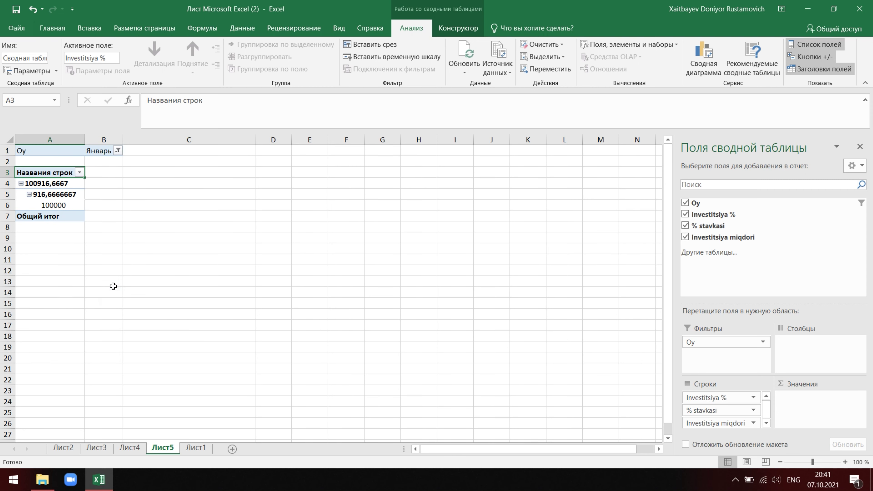
{"action": "left_click", "coordinate": [26, 184]}
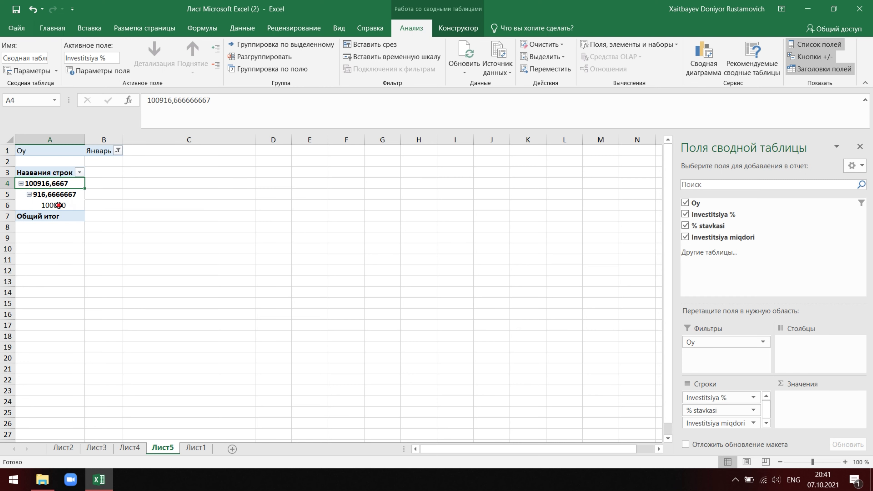
{"action": "left_click", "coordinate": [60, 196]}
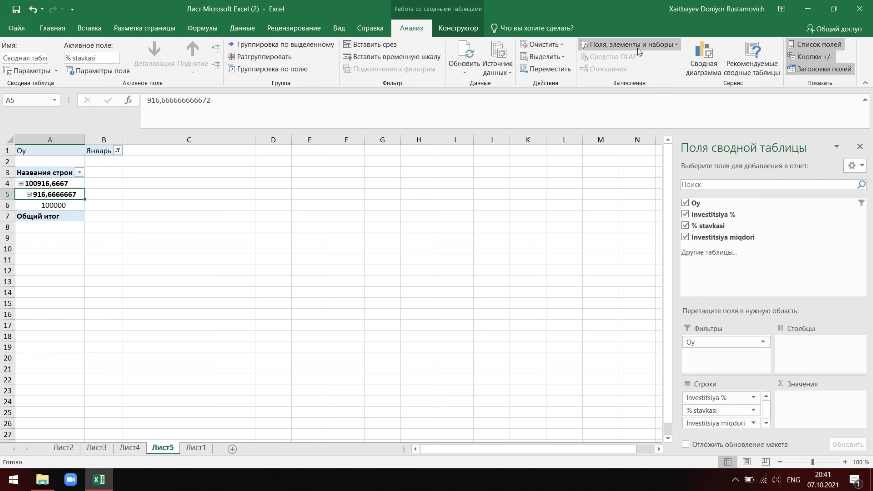
- Apply a darker grey built-in style from the Конструктор PivotTable Styles gallery
{"action": "left_click", "coordinate": [470, 27]}
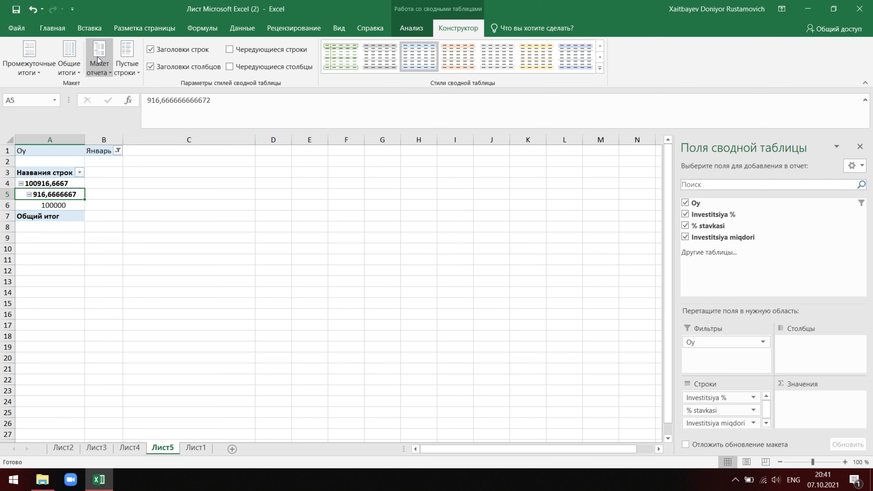
{"action": "left_click", "coordinate": [600, 57]}
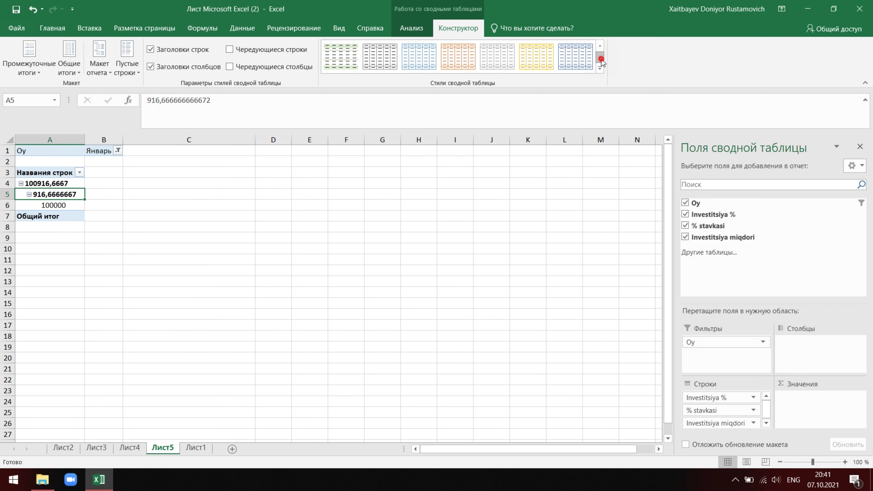
{"action": "left_click", "coordinate": [496, 56]}
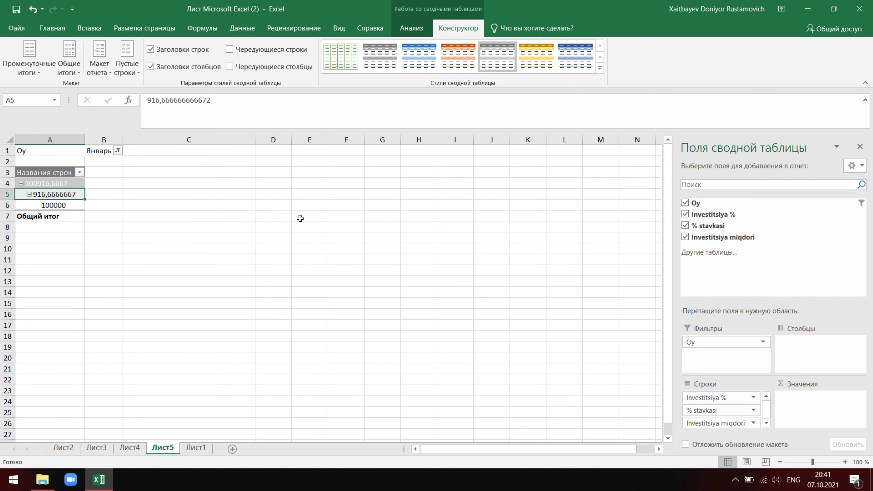
{"action": "left_click", "coordinate": [378, 69]}
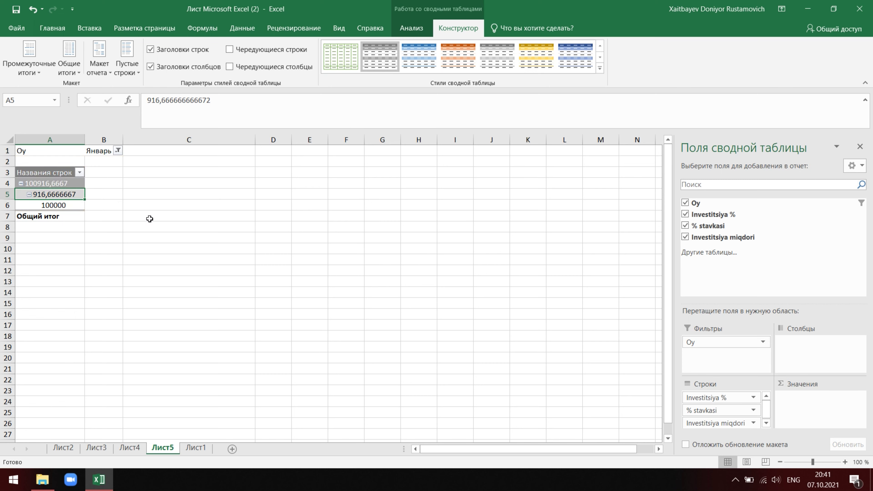